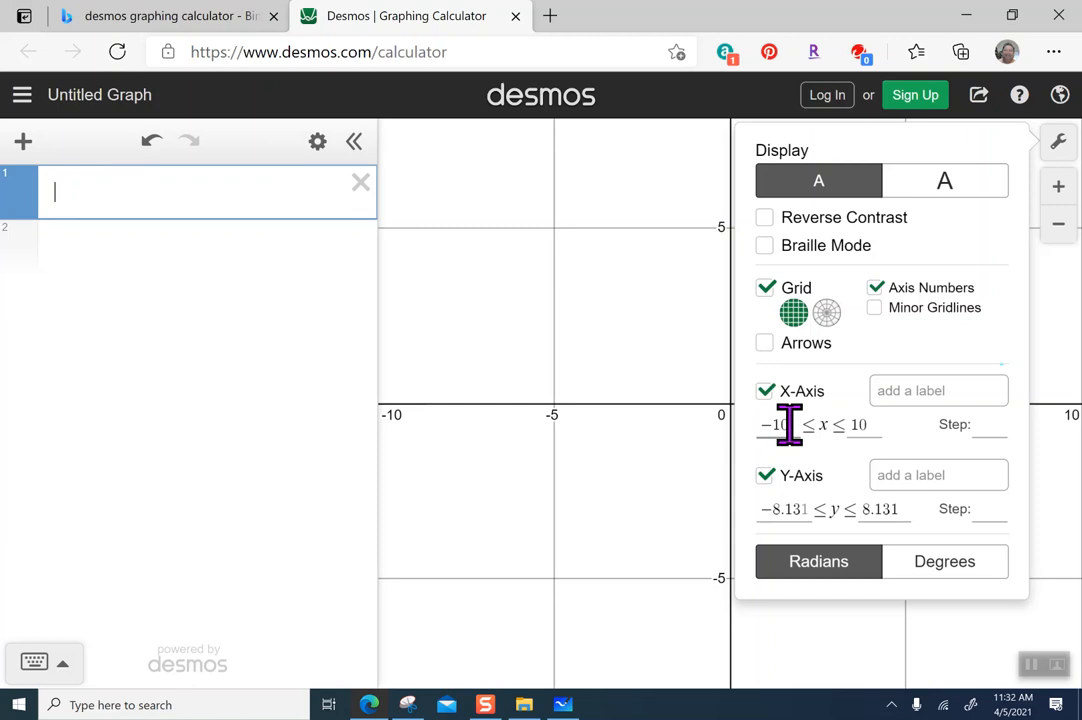
Set the x-axis range from -5 to 5 with a step of 1.
{"action": "type", "text": "-5"}
{"action": "key", "text": "Tab"}
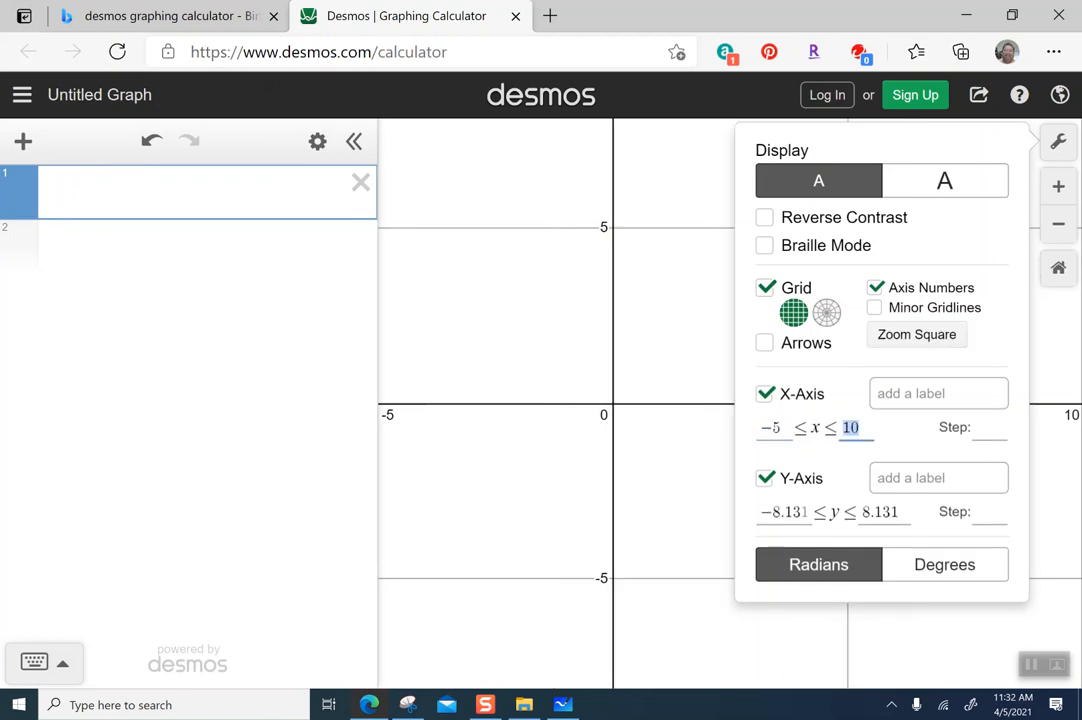
{"action": "type", "text": "5"}
{"action": "key", "text": "Tab"}
{"action": "type", "text": "1"}
Set the y-axis range from -2 to 10 with a step of 1, and close the graph settings.
{"action": "key", "text": "Tab"}
{"action": "key", "text": "Tab"}
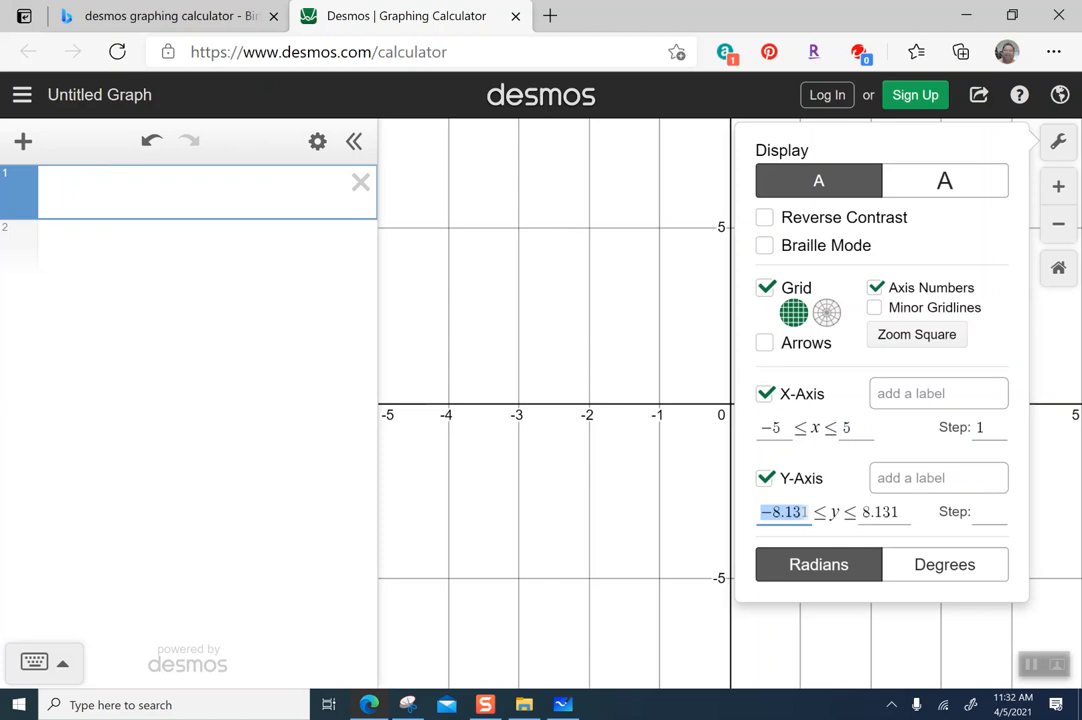
{"action": "type", "text": "-2"}
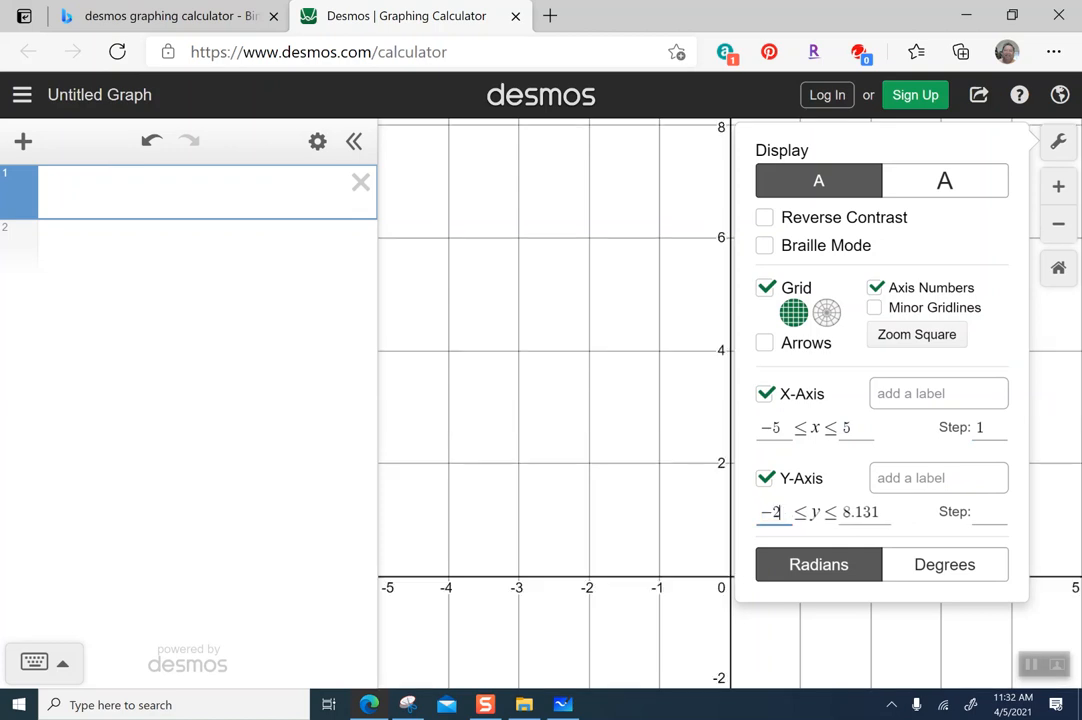
{"action": "key", "text": "Tab"}
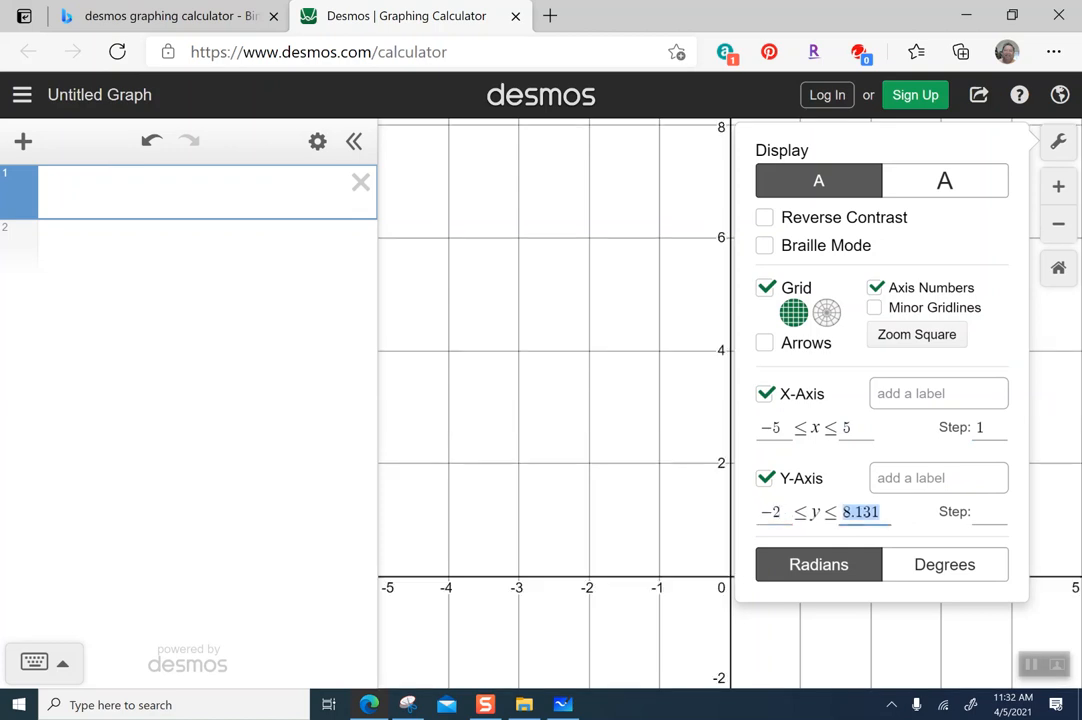
{"action": "type", "text": "10"}
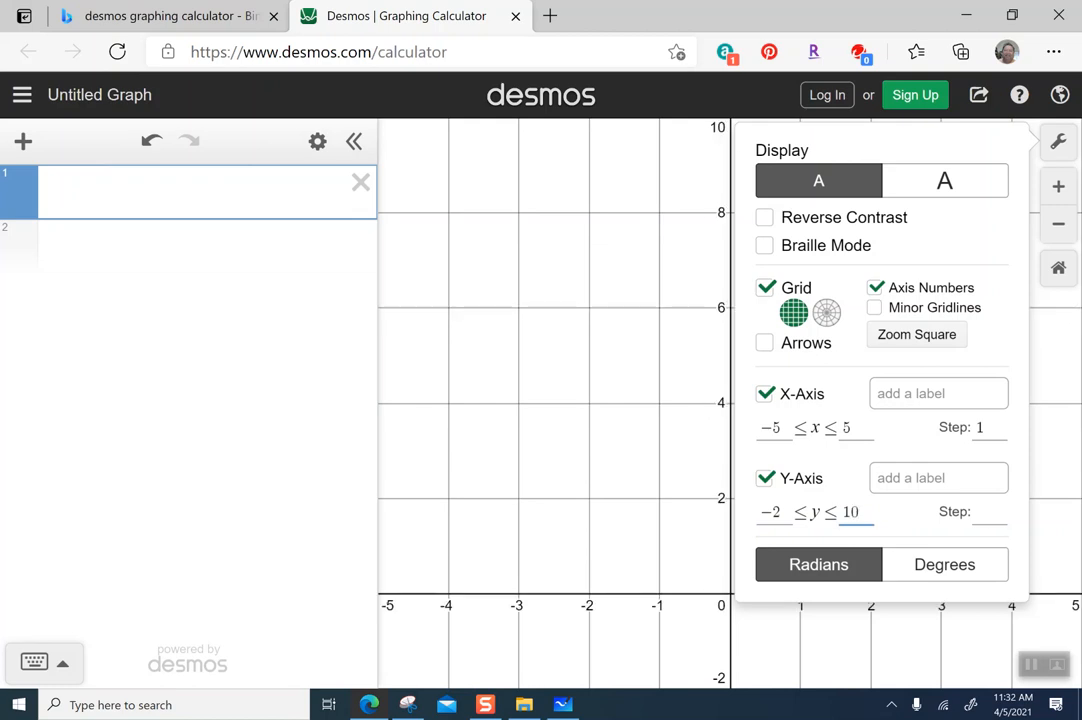
{"action": "key", "text": "Tab"}
{"action": "type", "text": "1"}
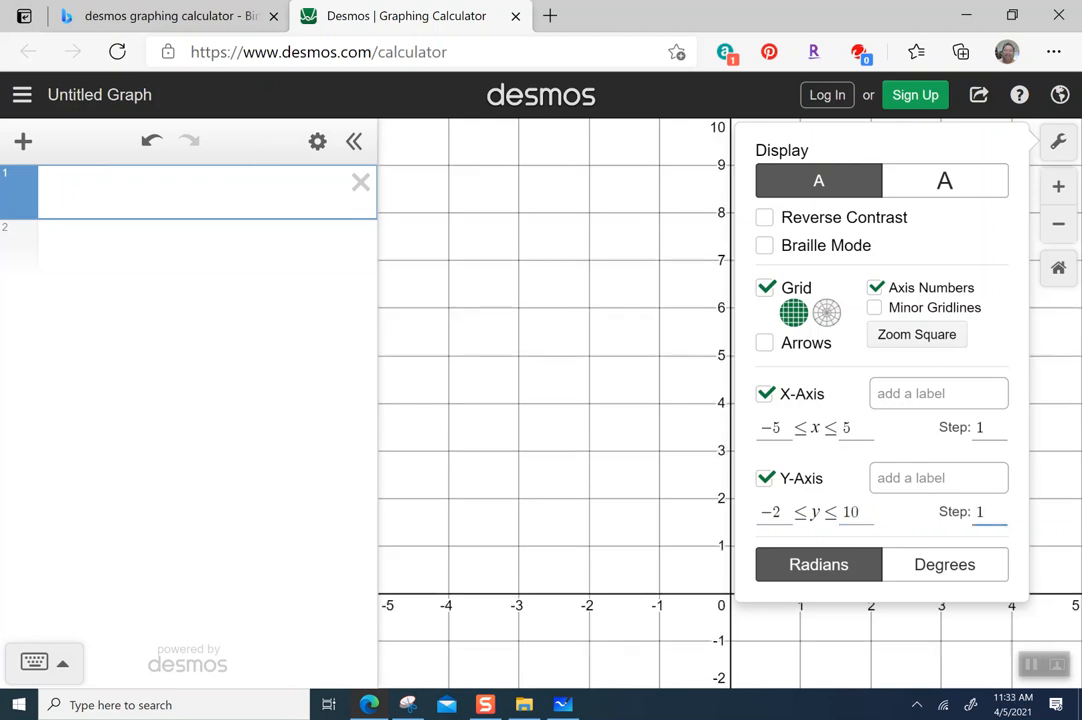
{"action": "left_click", "coordinate": [1057, 143]}
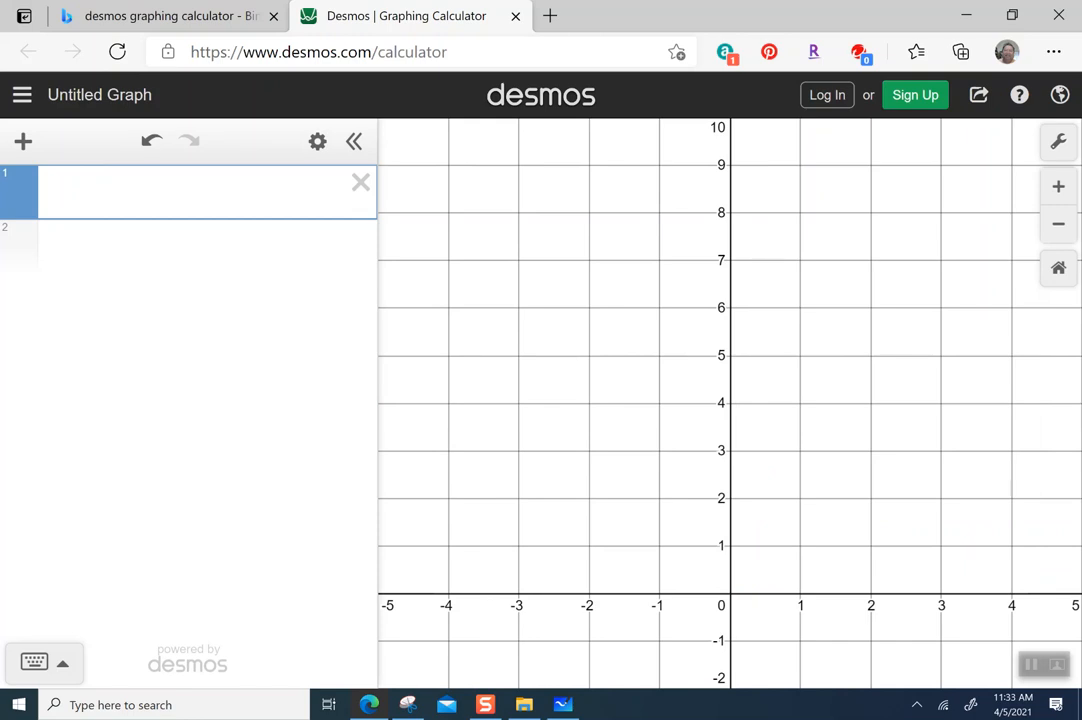
Insert a table and enter the point (-3, 9) in its first row.
{"action": "left_click", "coordinate": [23, 141]}
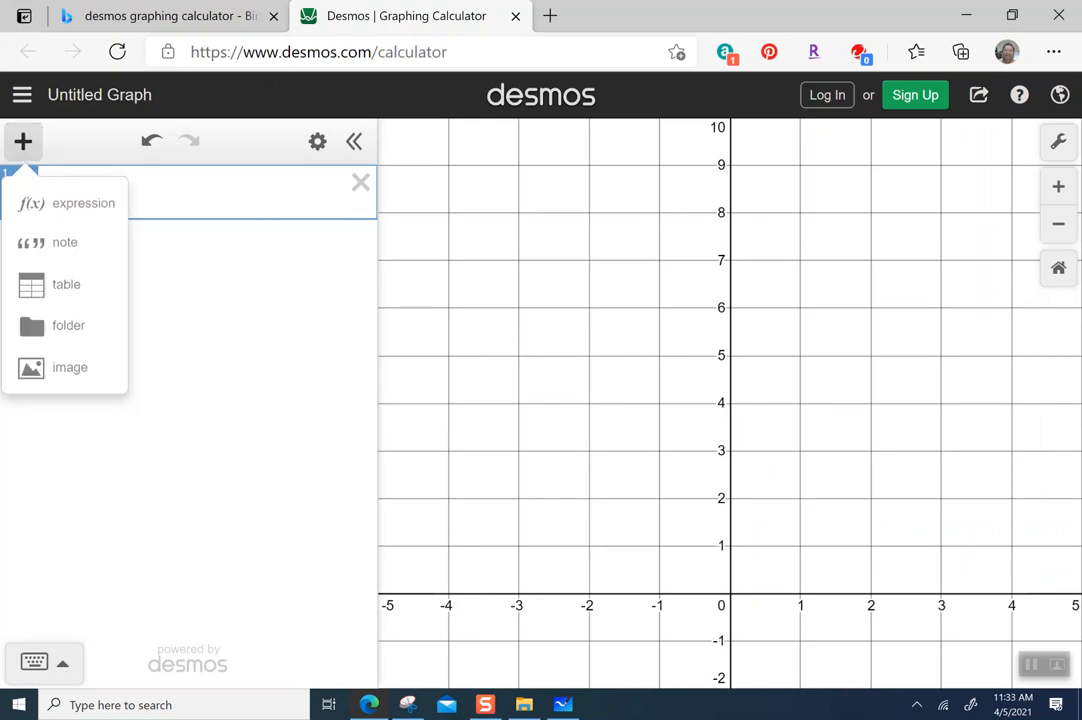
{"action": "left_click", "coordinate": [72, 288]}
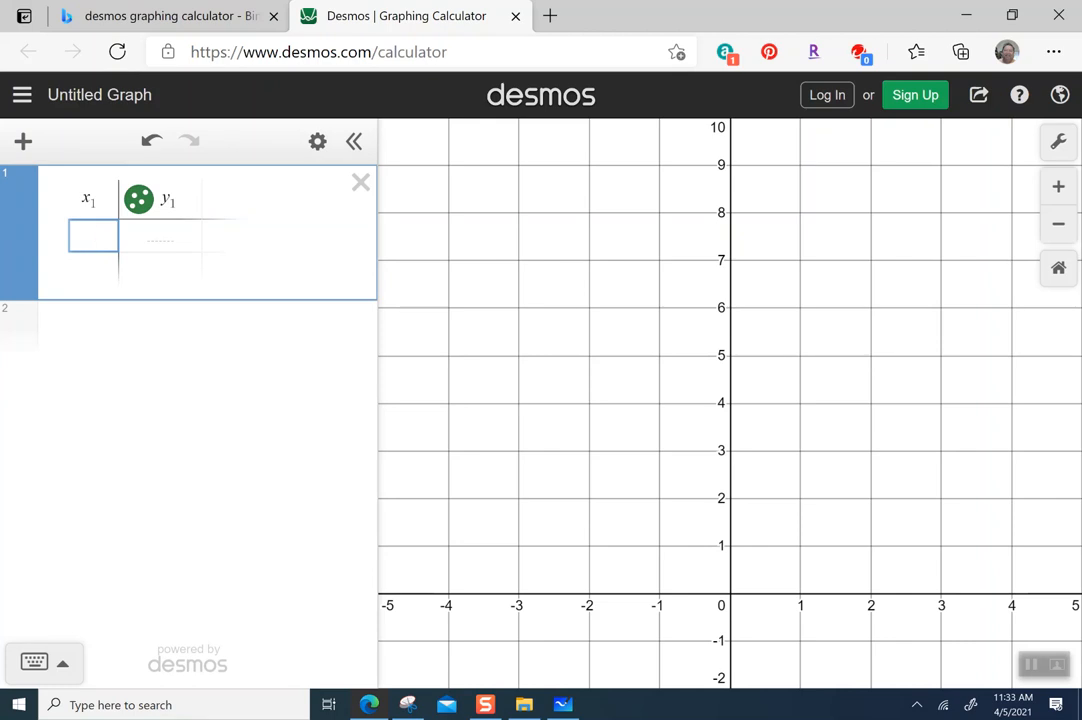
{"action": "type", "text": "-3"}
{"action": "key", "text": "Tab"}
{"action": "type", "text": "9"}
{"action": "key", "text": "Return"}
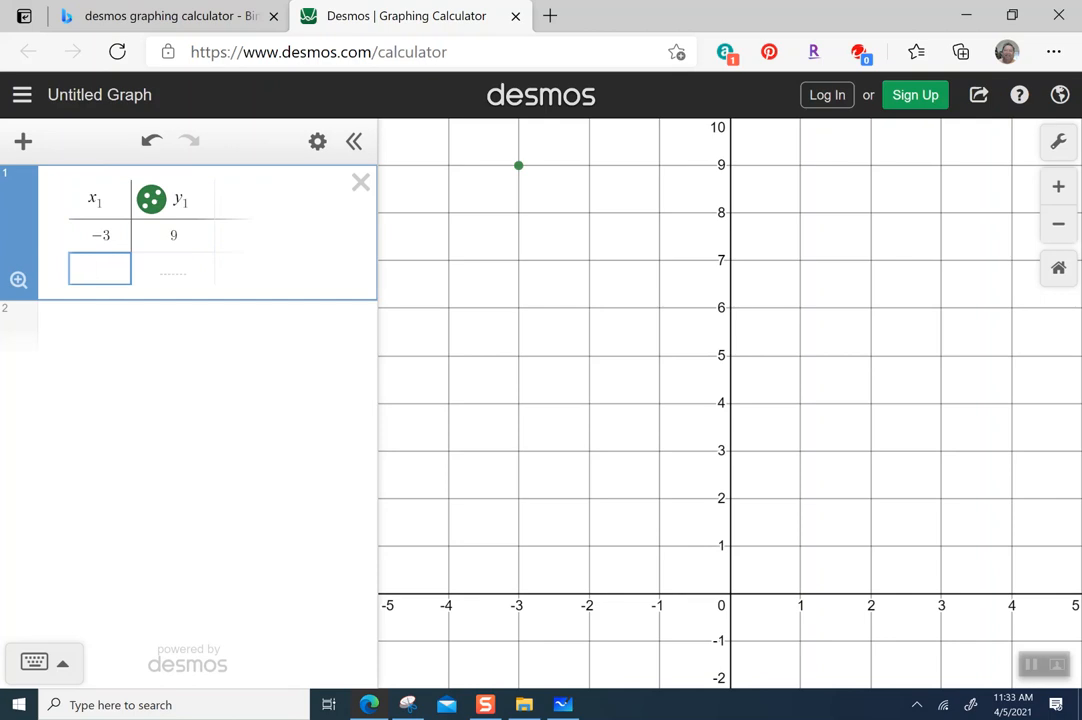
Enter the point (-2, 4) in the table's second row.
{"action": "type", "text": "0"}
{"action": "key", "text": "BackSpace"}
{"action": "type", "text": "-2"}
{"action": "key", "text": "Tab"}
{"action": "type", "text": "4"}
{"action": "key", "text": "Return"}
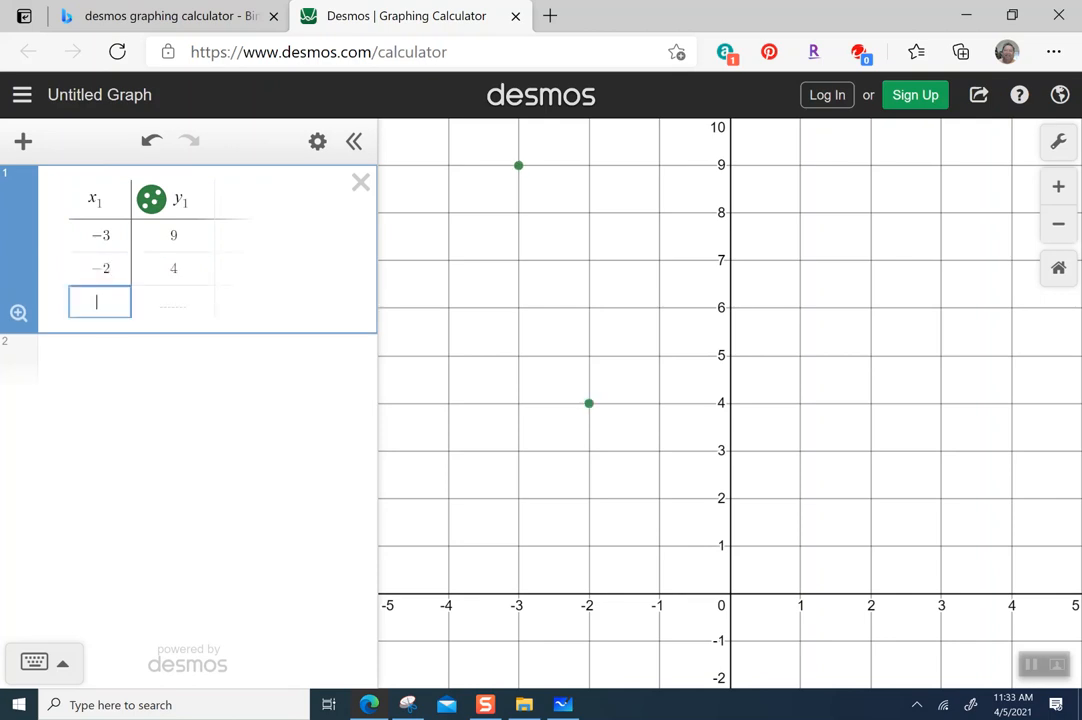
Enter the points (1, 1) and (0, 0) in the table's third and fourth rows.
{"action": "type", "text": "1"}
{"action": "key", "text": "Tab"}
{"action": "type", "text": "1"}
{"action": "key", "text": "Return"}
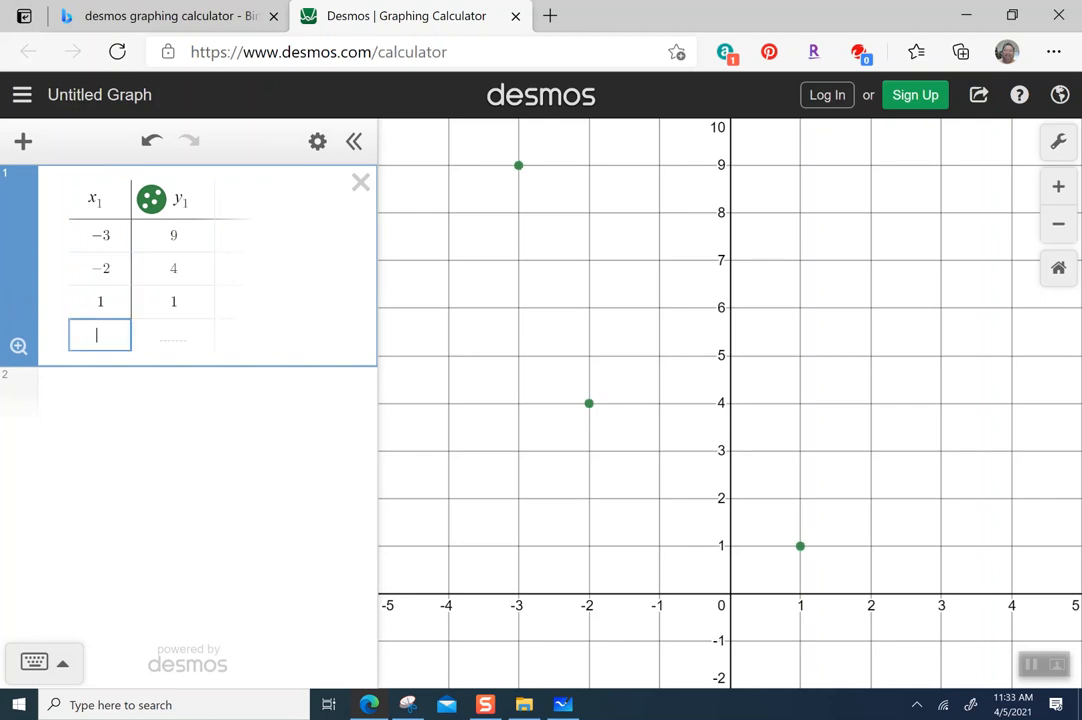
{"action": "type", "text": "0"}
{"action": "key", "text": "Tab"}
{"action": "type", "text": "0"}
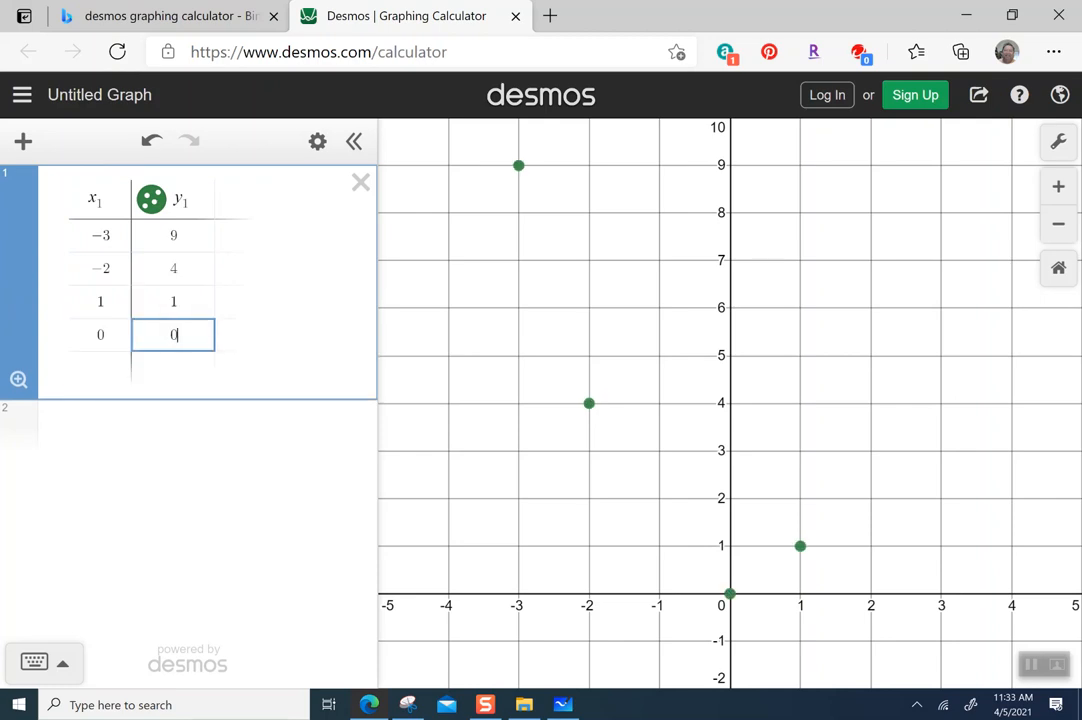
{"action": "key", "text": "Return"}
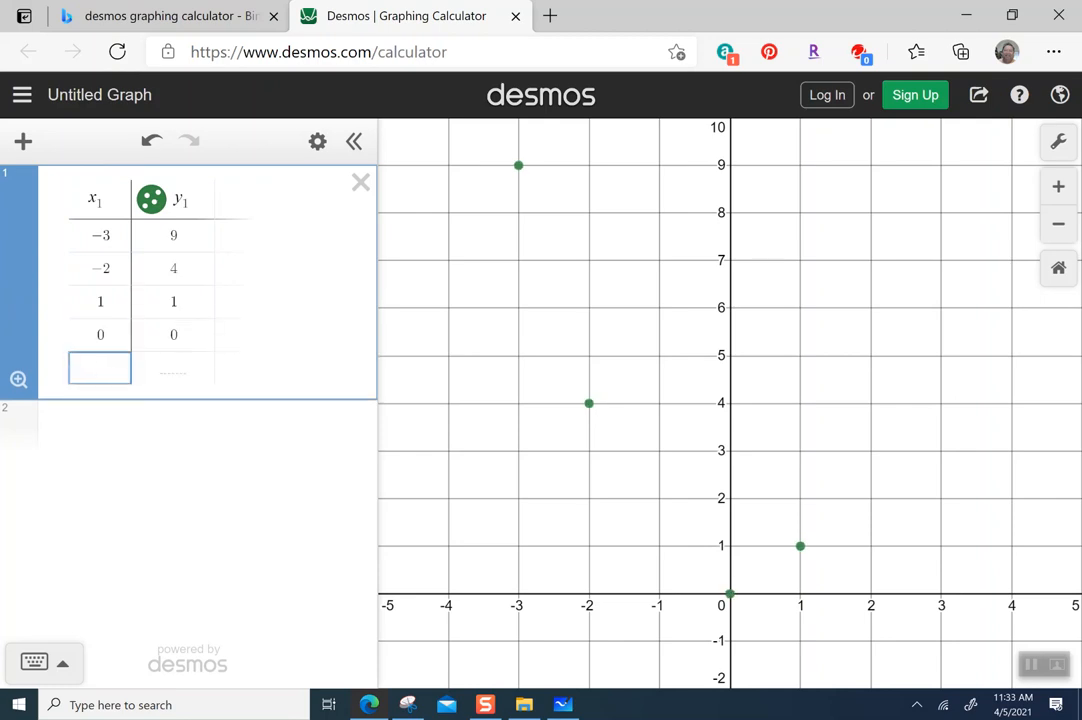
Change the x value in the table's third row to -1 and return to the empty row below.
{"action": "key", "text": "Up"}
{"action": "key", "text": "Up"}
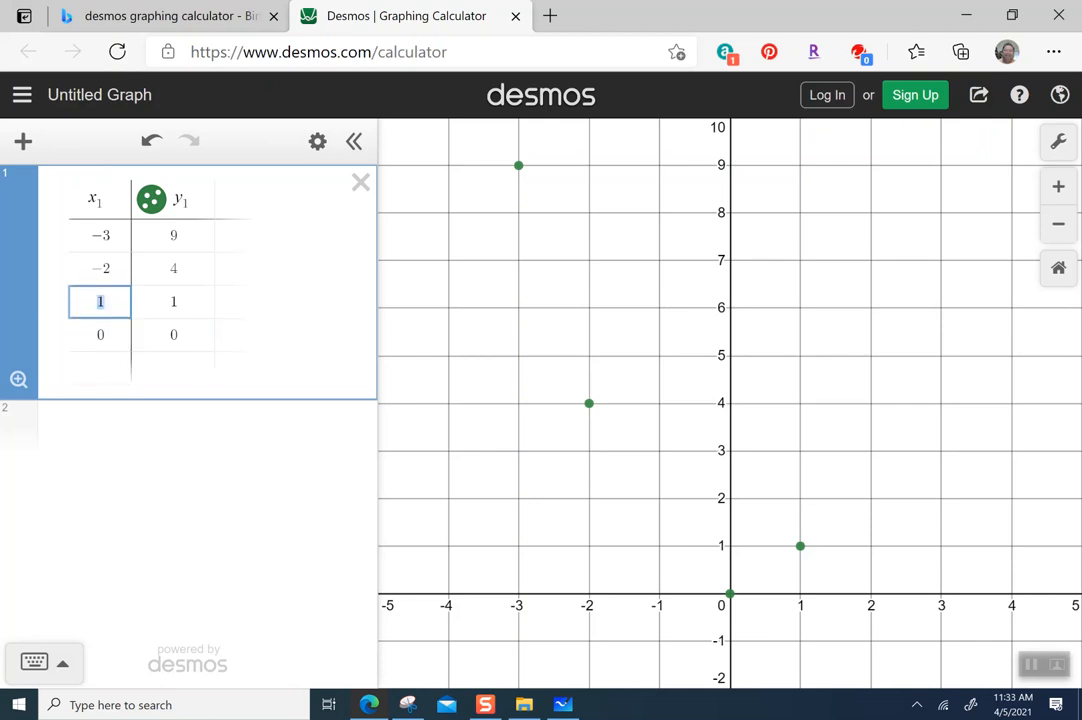
{"action": "type", "text": "-1"}
{"action": "key", "text": "Tab"}
{"action": "key", "text": "Down"}
{"action": "key", "text": "Return"}
Enter the points (1, 1), (2, 4) and (3, 9) in the table's remaining rows.
{"action": "type", "text": "1"}
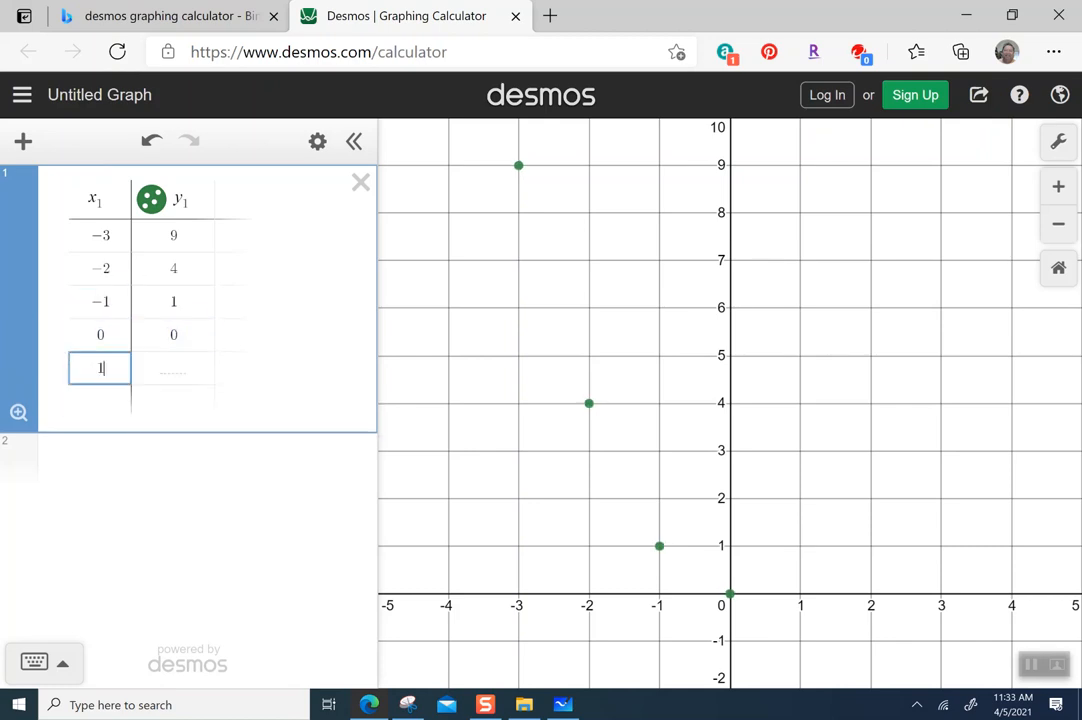
{"action": "key", "text": "Tab"}
{"action": "type", "text": "1"}
{"action": "key", "text": "Return"}
{"action": "type", "text": "2"}
{"action": "key", "text": "Tab"}
{"action": "type", "text": "4"}
{"action": "key", "text": "Return"}
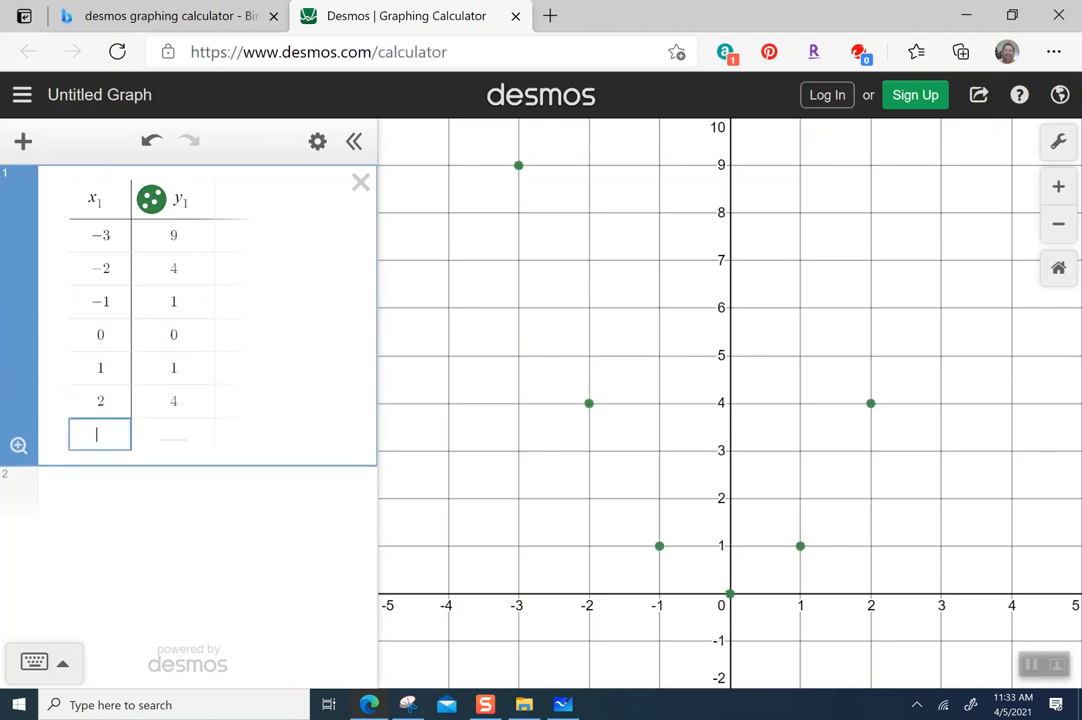
{"action": "type", "text": "3"}
{"action": "key", "text": "Tab"}
{"action": "type", "text": "9"}
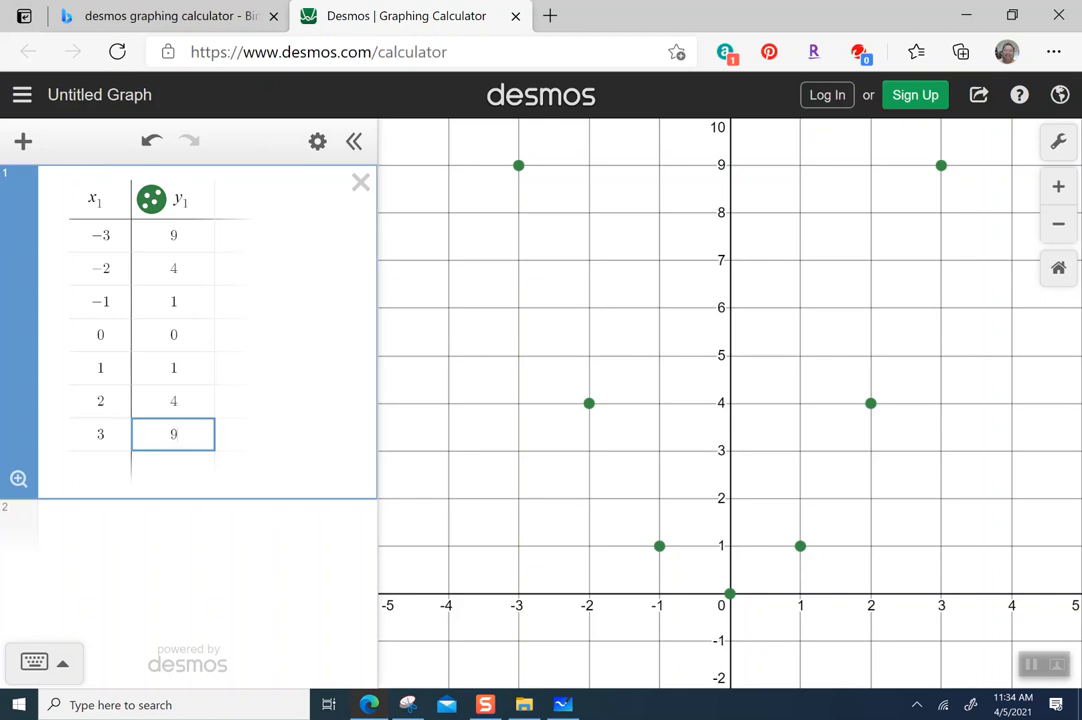
Add an expression below the table and graph x^2.
{"action": "left_click", "coordinate": [23, 141]}
{"action": "left_click", "coordinate": [76, 203]}
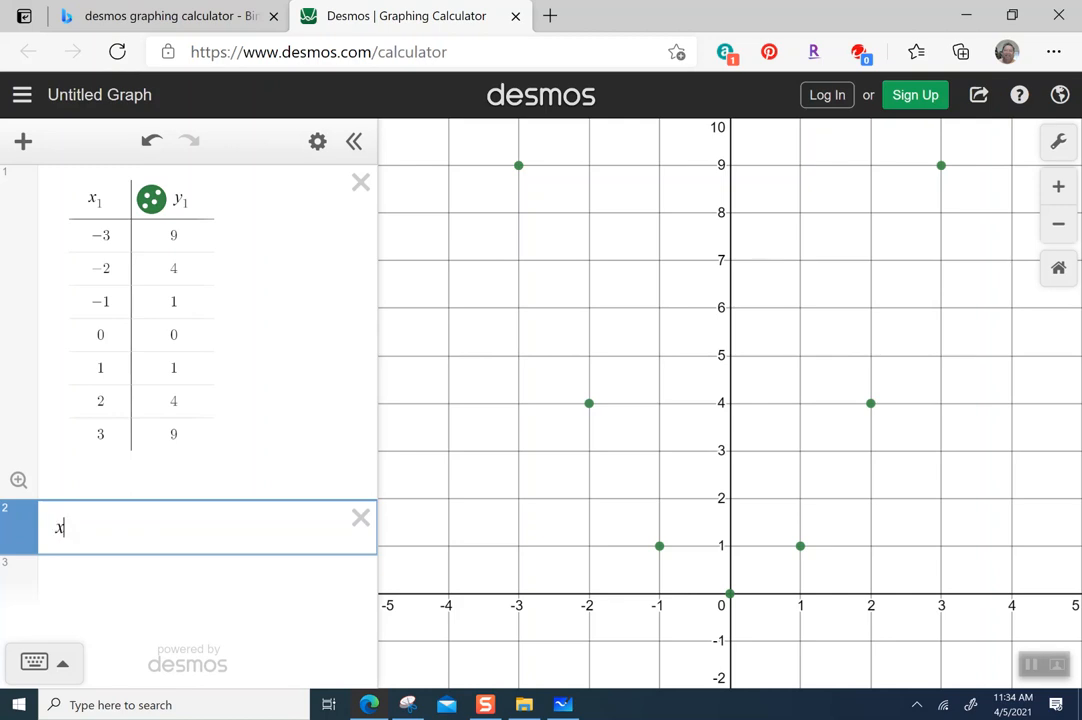
{"action": "type", "text": "x"}
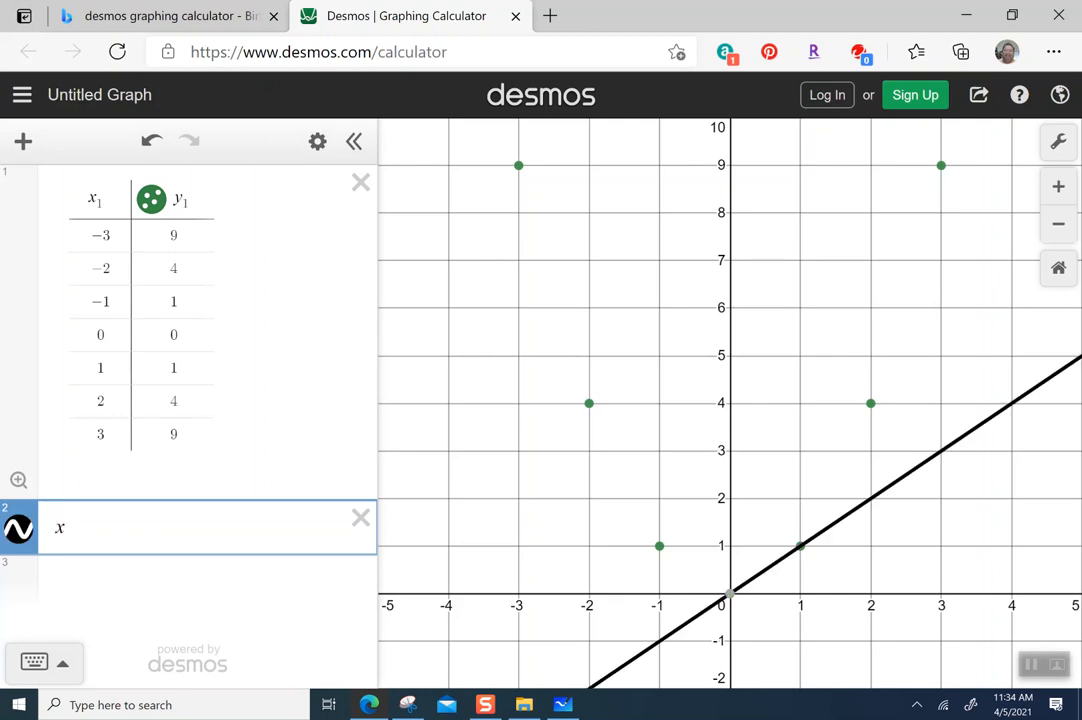
{"action": "type", "text": "^"}
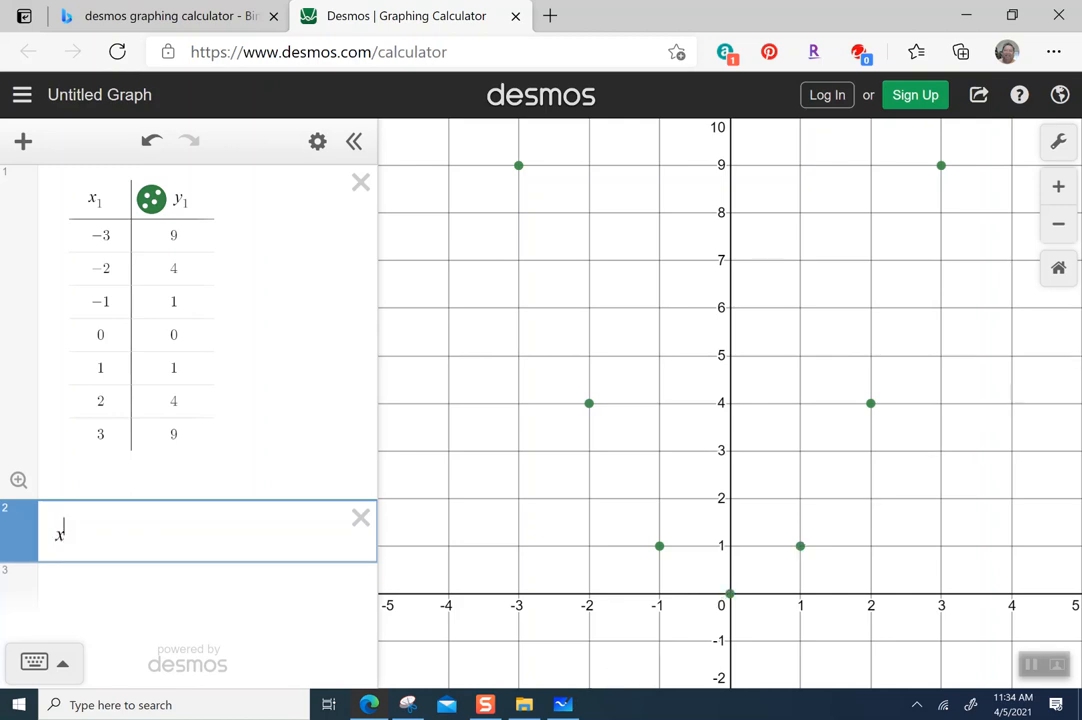
{"action": "type", "text": "2"}
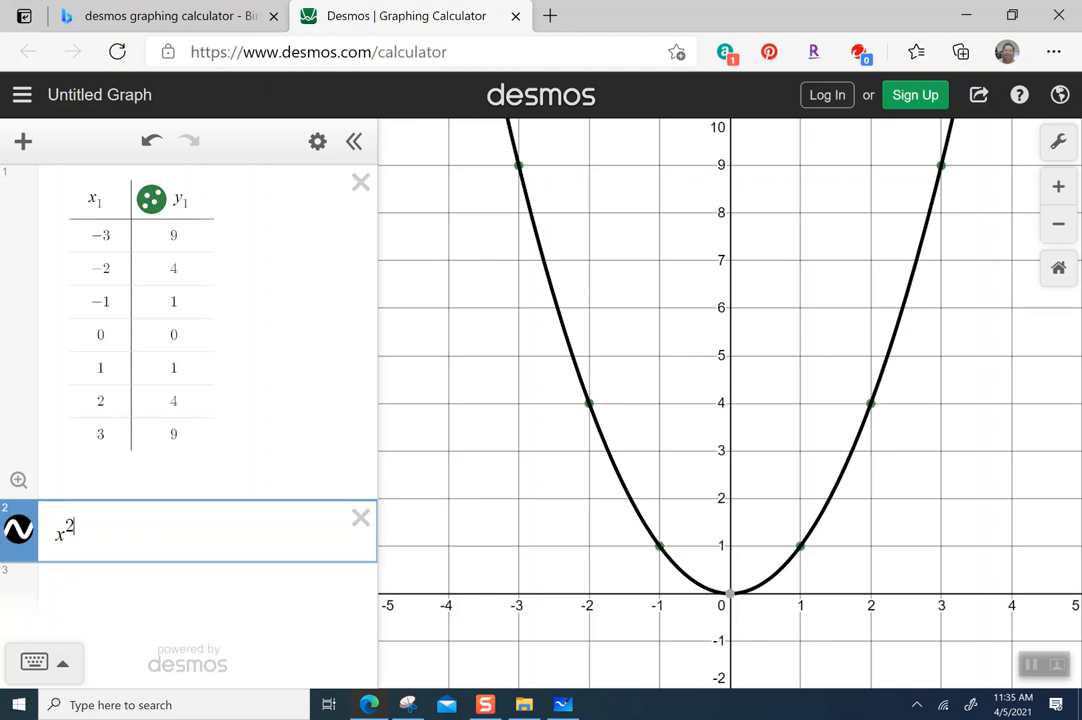
Export the graph as a PNG image and open the downloaded file, dismissing the security notification.
{"action": "mouse_move", "coordinate": [729, 600]}
{"action": "left_click_drag", "start_coordinate": [729, 124], "coordinate": [730, 128]}
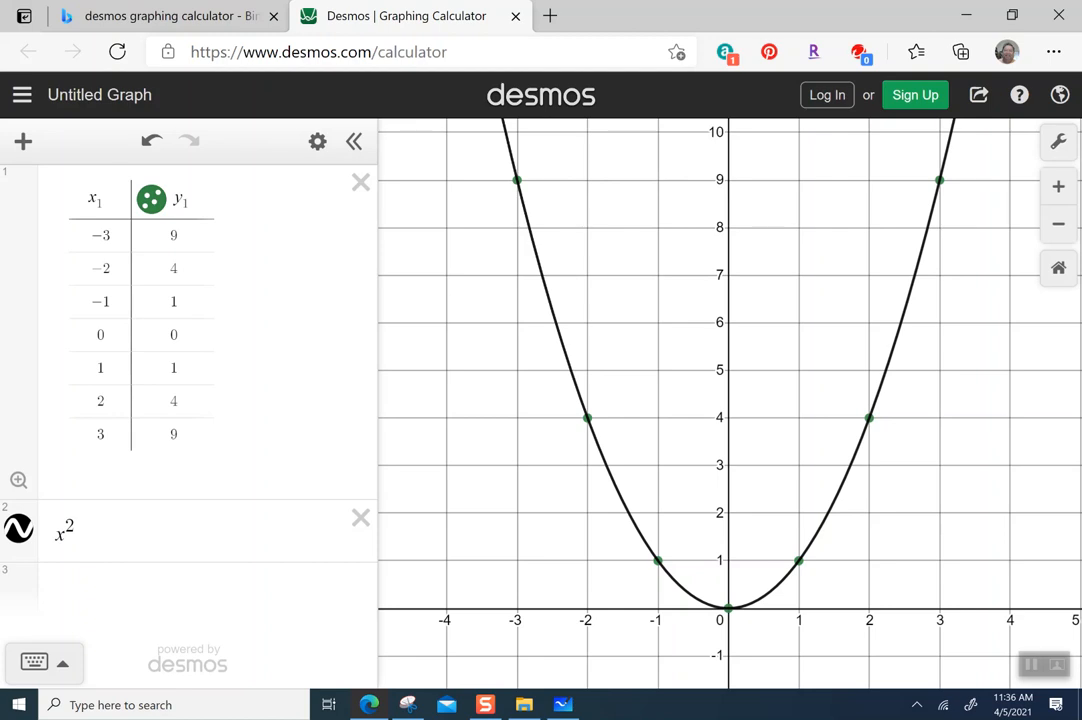
{"action": "left_click", "coordinate": [980, 106]}
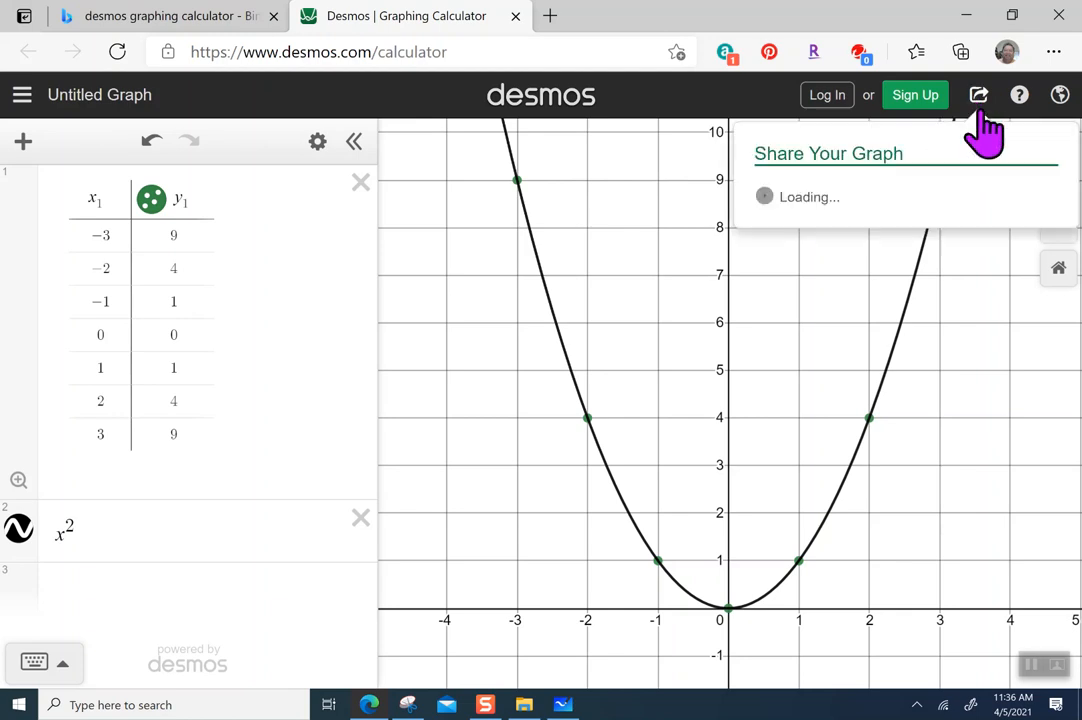
{"action": "left_click", "coordinate": [845, 272]}
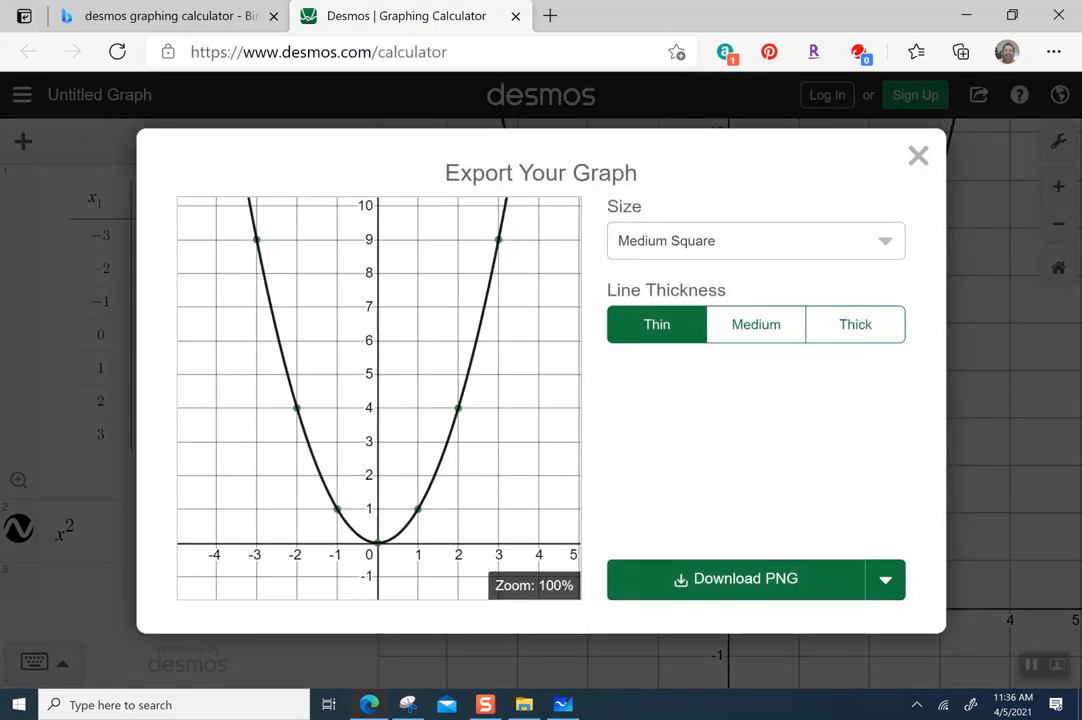
{"action": "left_click", "coordinate": [737, 579]}
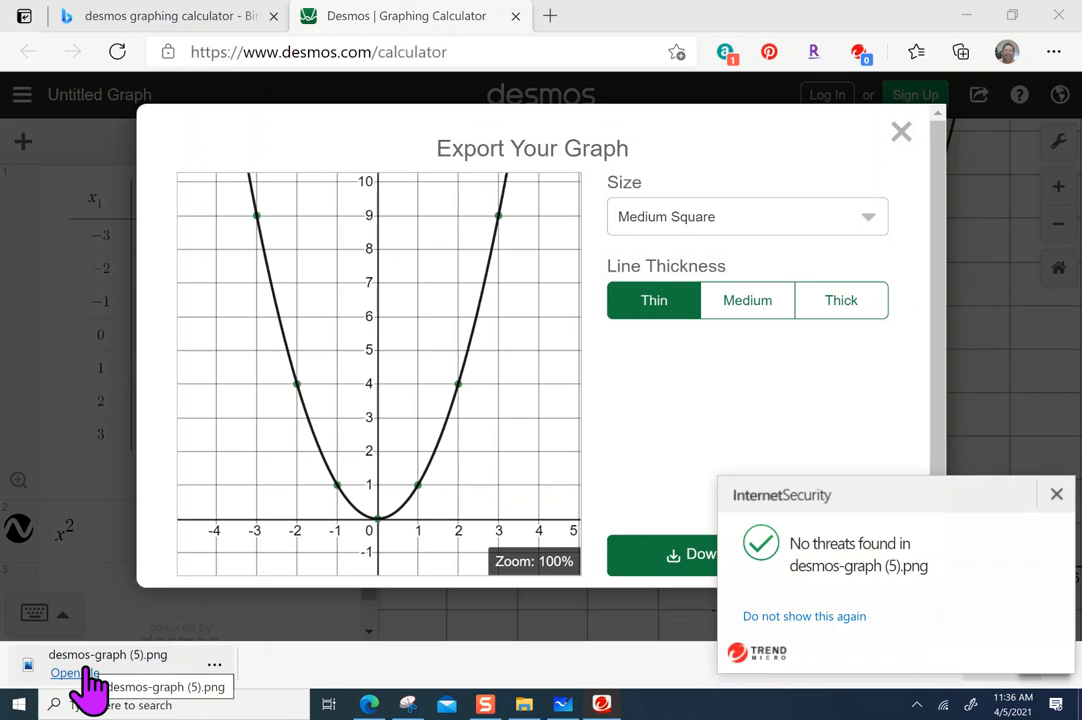
{"action": "left_click", "coordinate": [87, 672]}
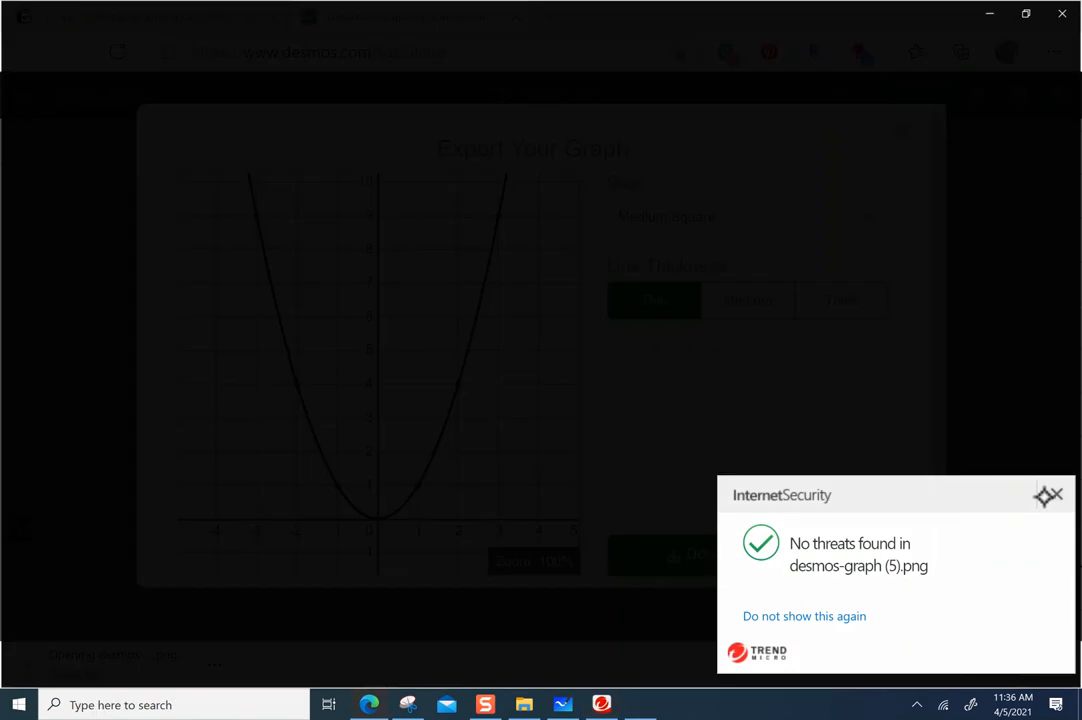
{"action": "left_click", "coordinate": [1056, 497]}
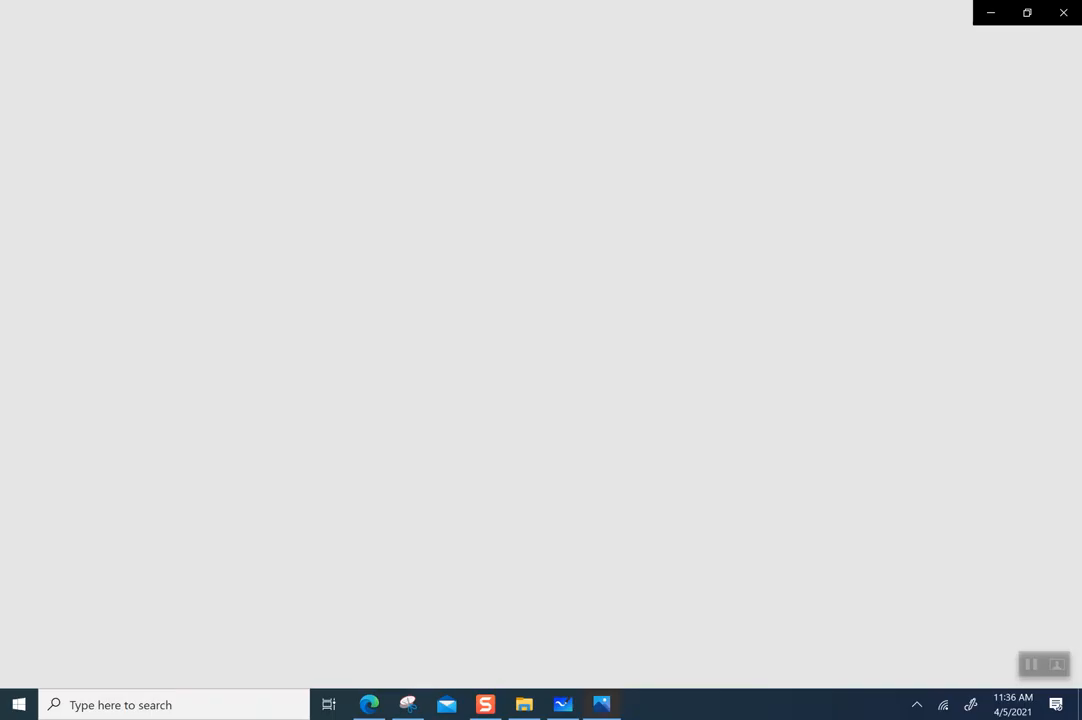